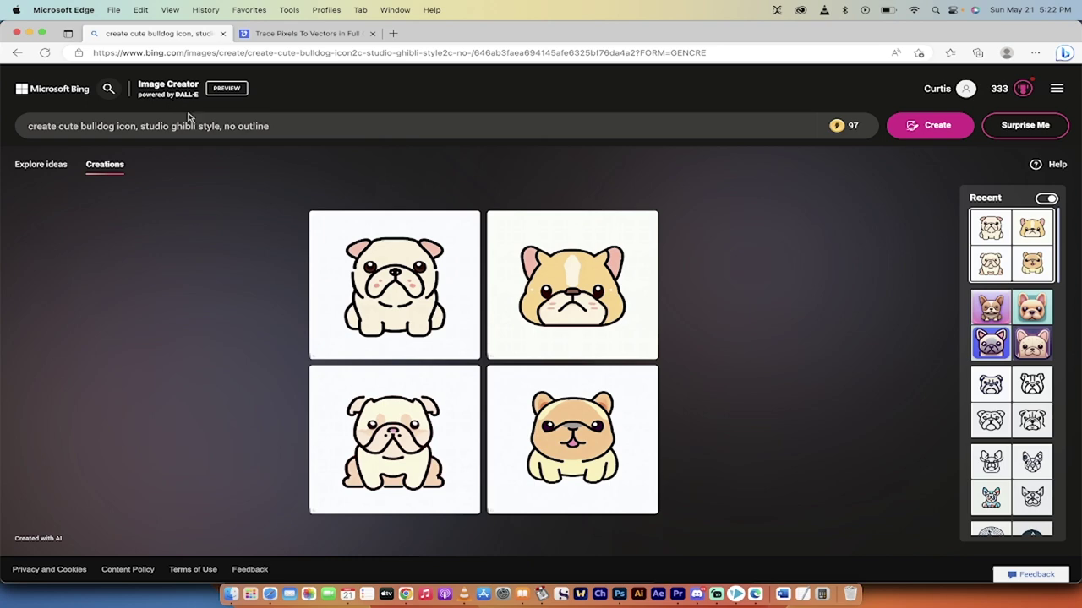
# Go through the Bing home page and its image feed to open Image Creator.
pyautogui.click(64, 93)
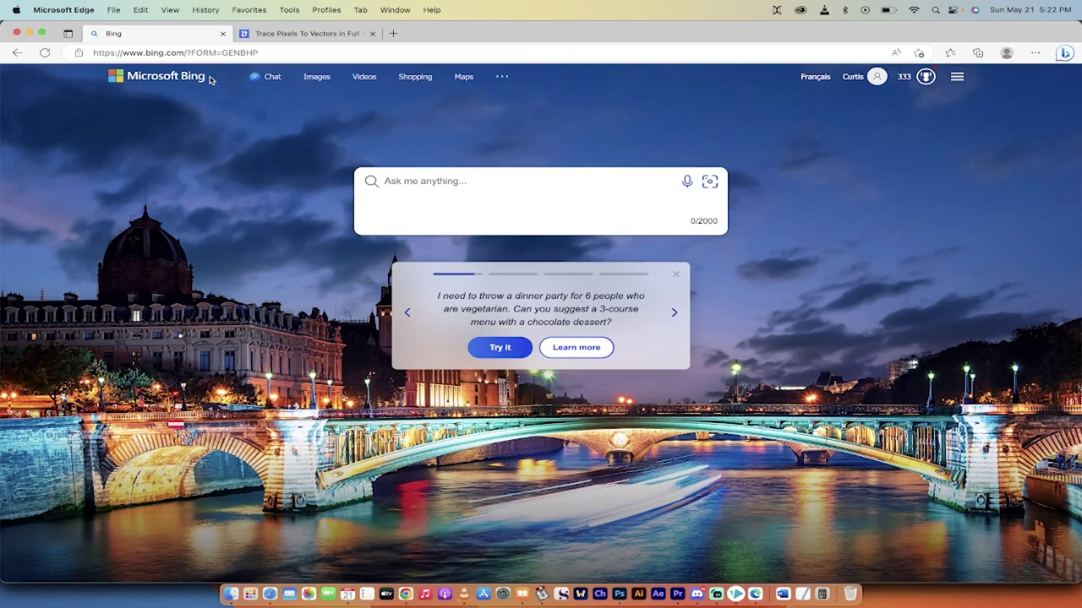
pyautogui.click(317, 77)
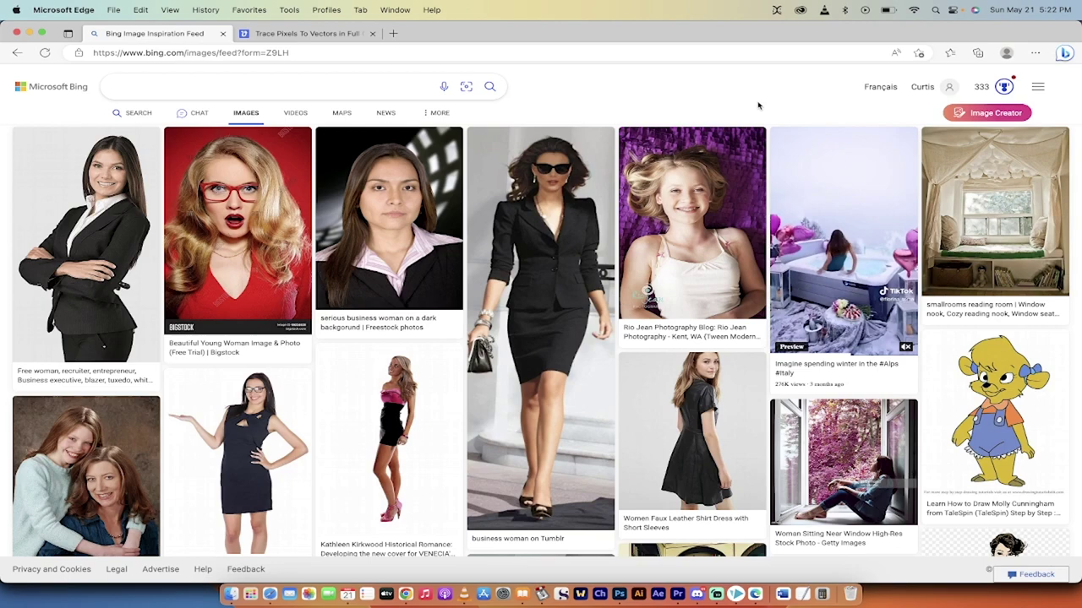
pyautogui.click(981, 114)
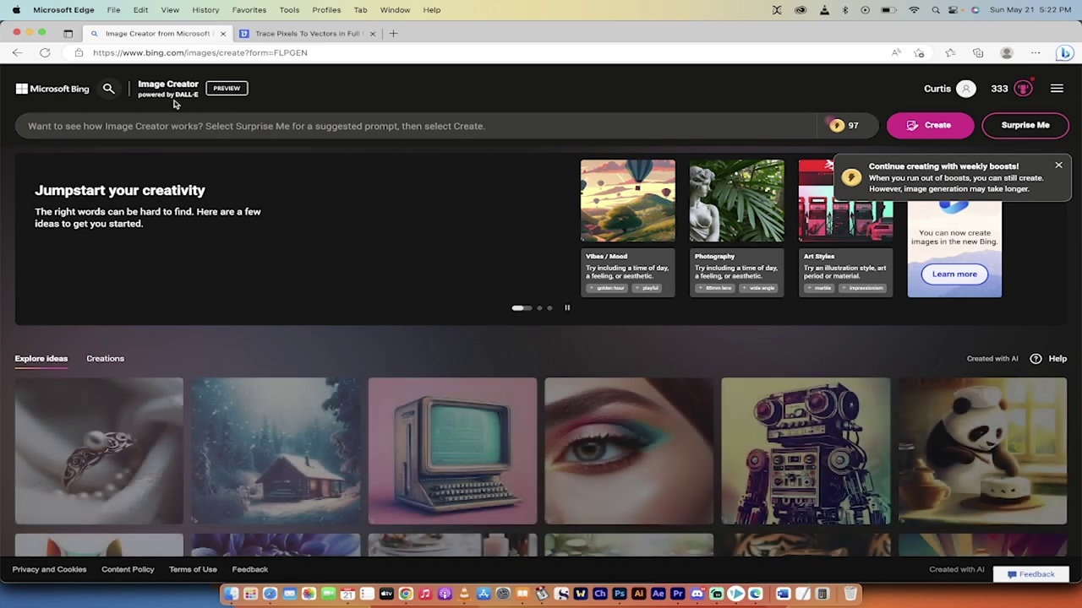
# Generate images from the prompt "bulldog vector icon style, studio ghibli".
pyautogui.click(213, 126)
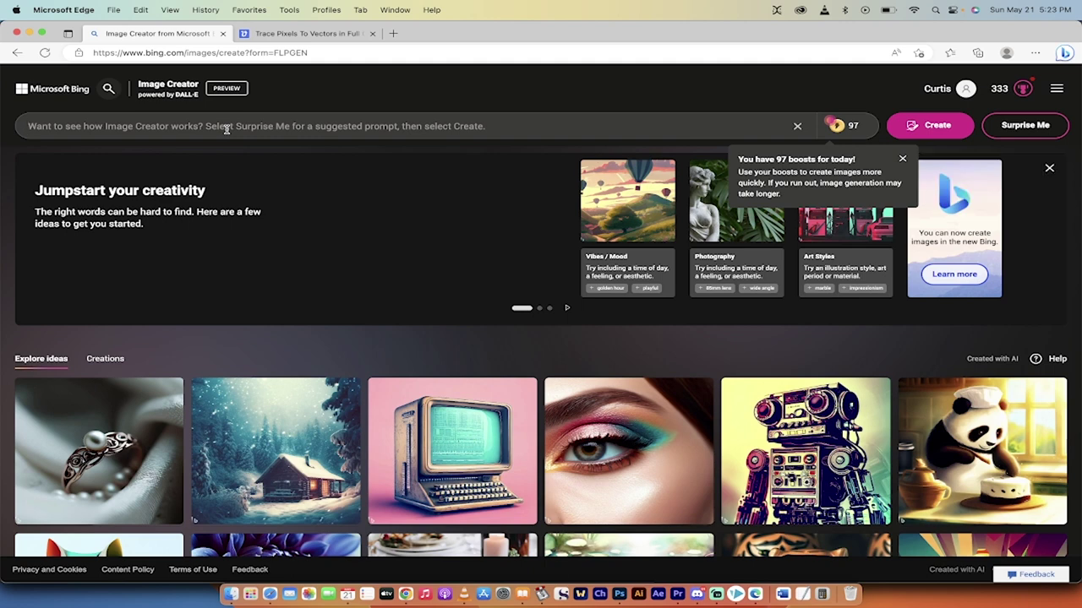
pyautogui.write('bulldog icon')
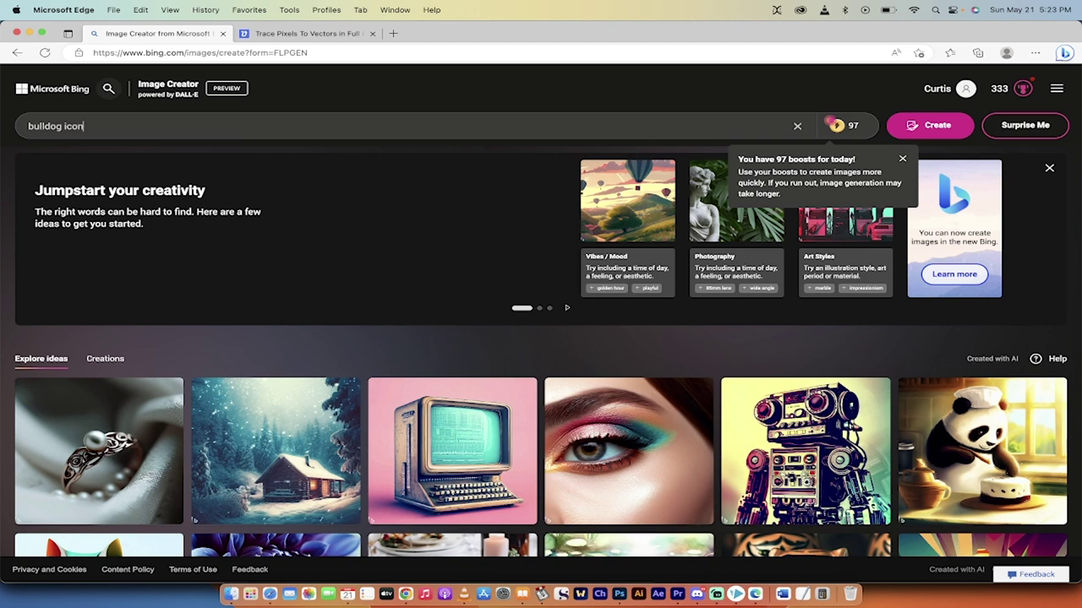
pyautogui.write('vector icon style, sul')
pyautogui.press('BackSpace')
pyautogui.press('BackSpace')
pyautogui.write('tudio ghi')
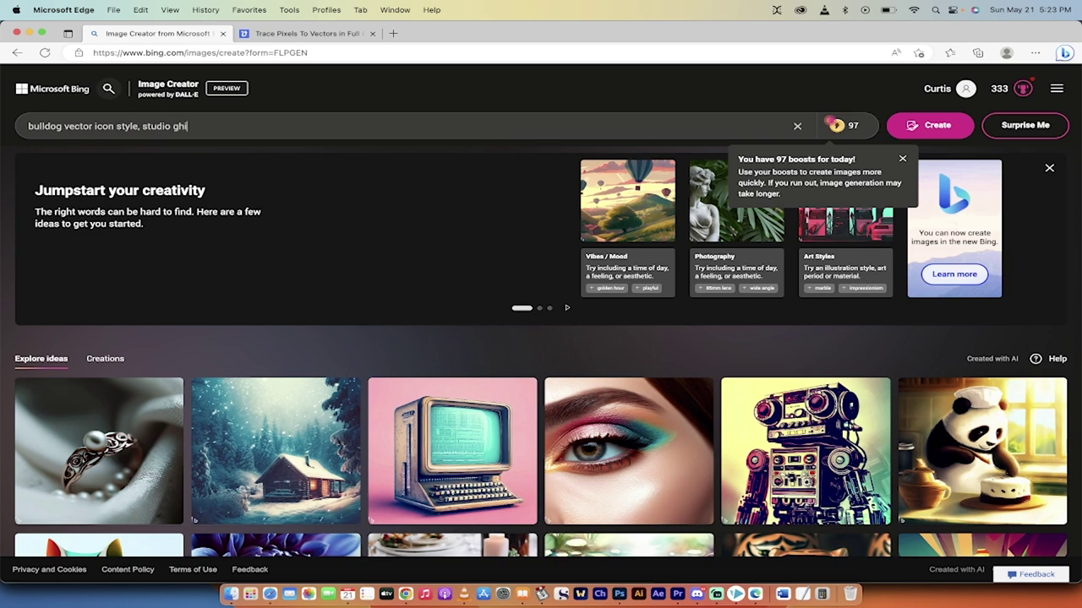
pyautogui.write('blie')
pyautogui.press('Return')
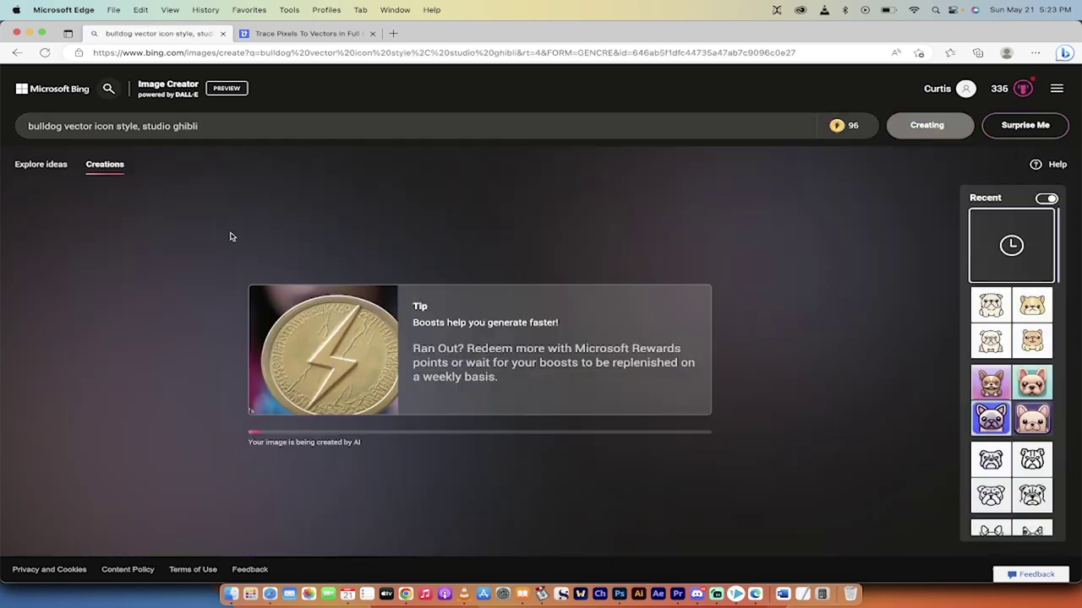
# Open the generated frowning bulldog with brown ears, save it to the Desktop as BullyIcon, and download another copy.
pyautogui.moveTo(839, 127)
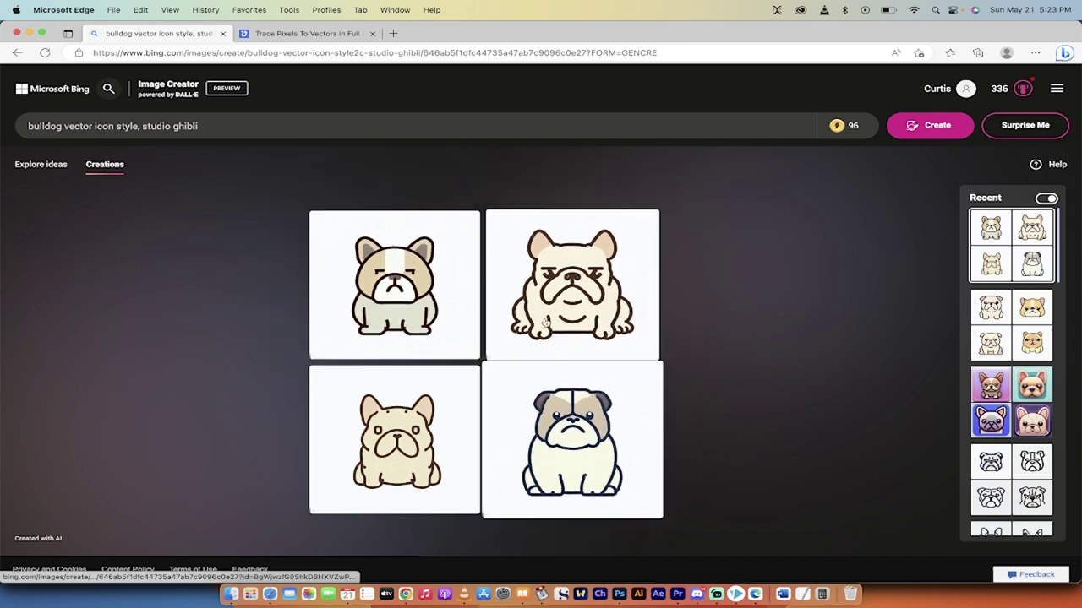
pyautogui.click(574, 423)
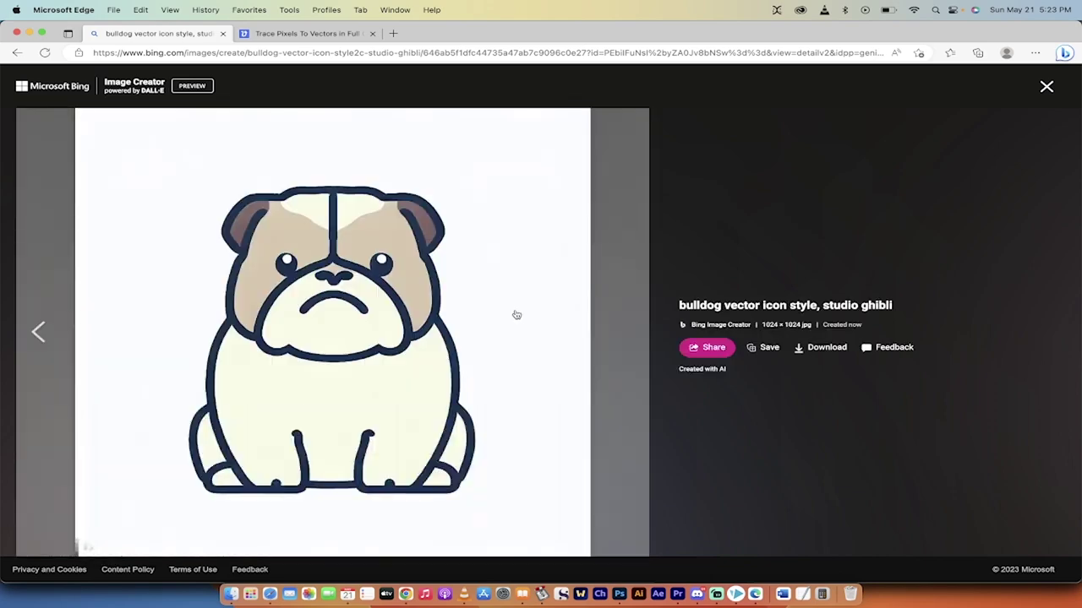
pyautogui.rightClick(454, 300)
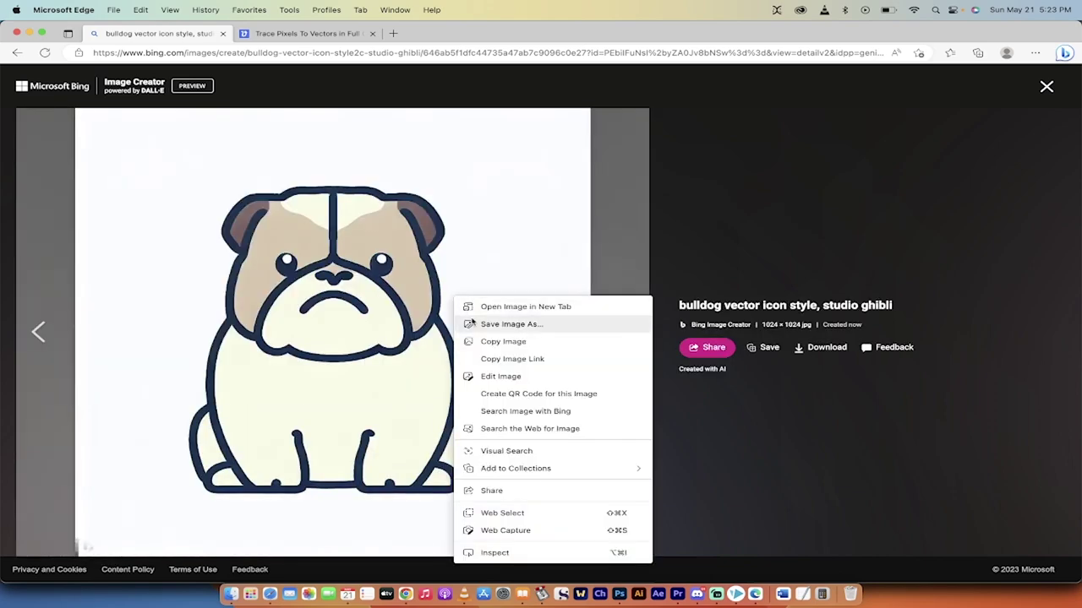
pyautogui.click(473, 321)
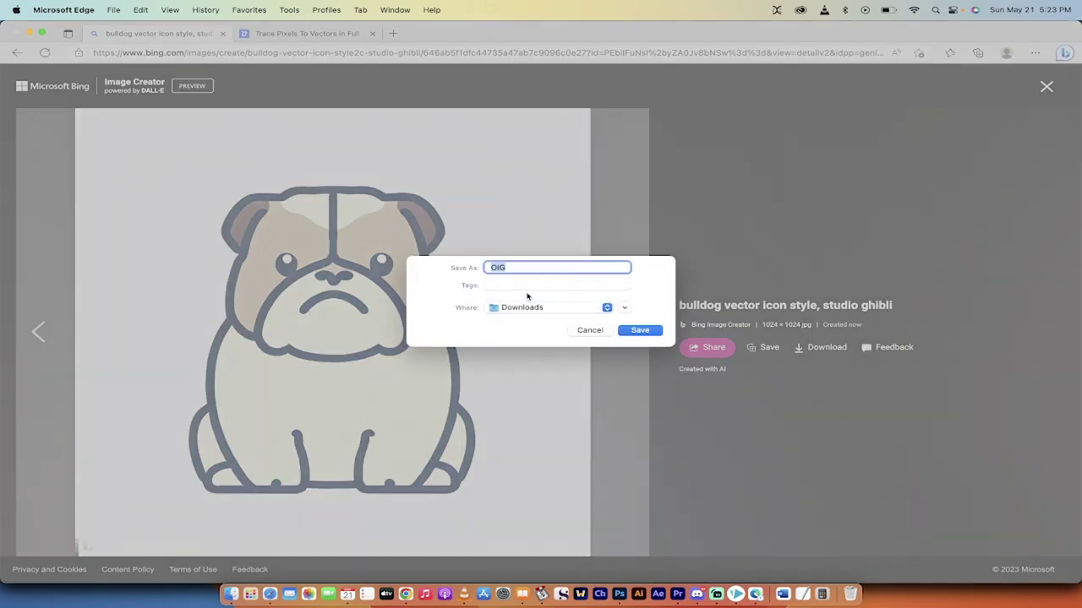
pyautogui.click(526, 308)
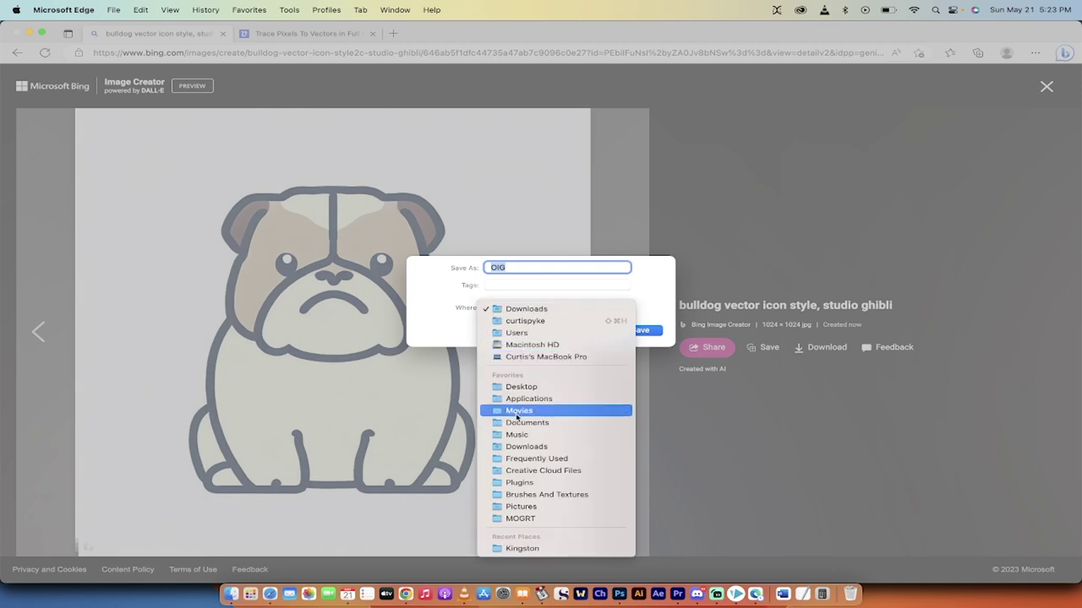
pyautogui.click(524, 387)
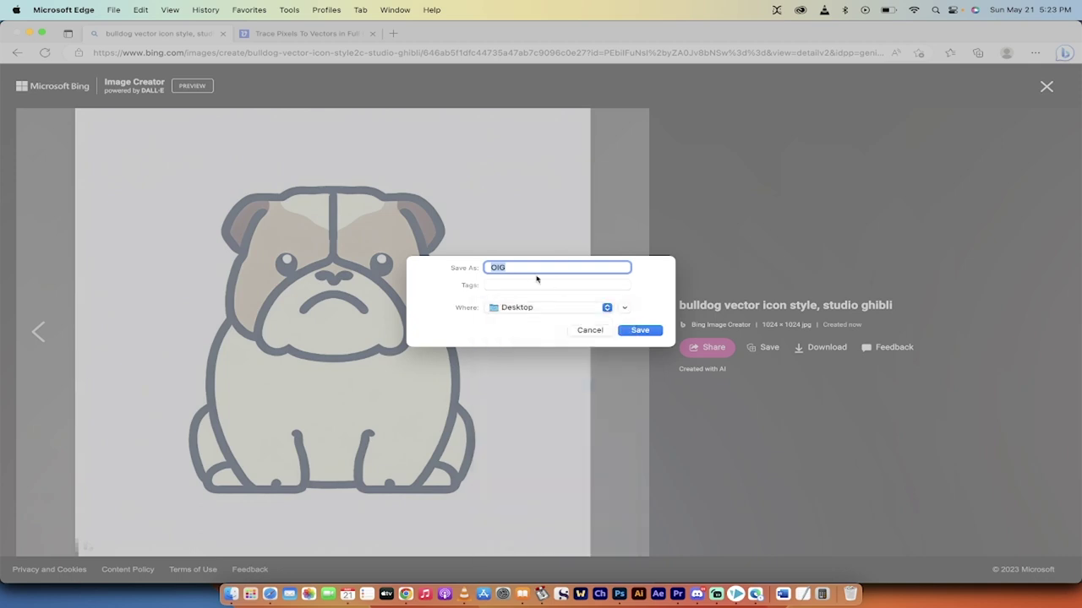
pyautogui.write('BullyIcon')
pyautogui.click(645, 331)
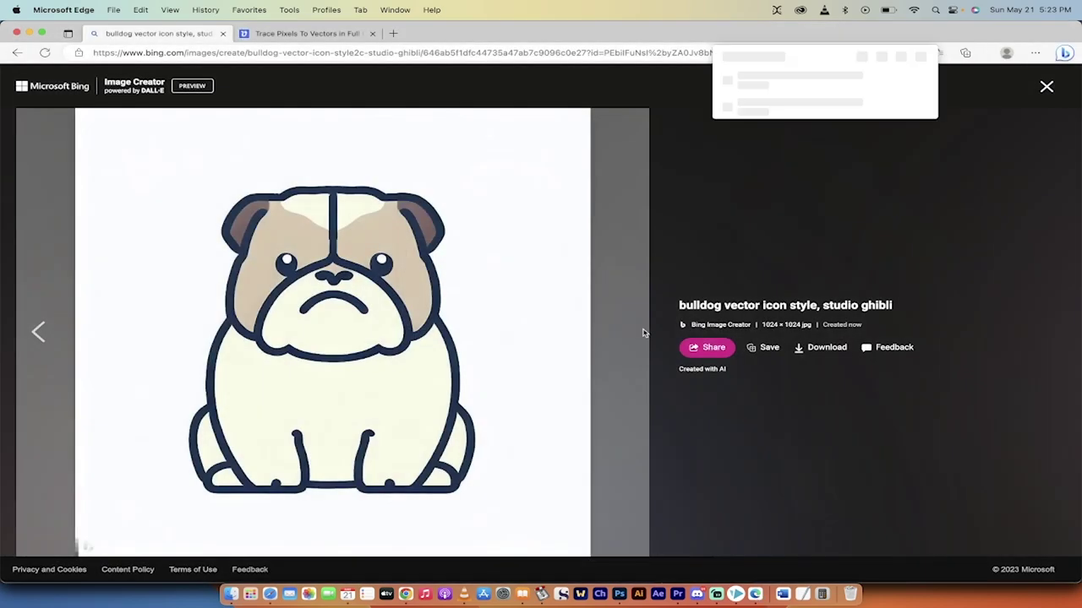
pyautogui.click(813, 351)
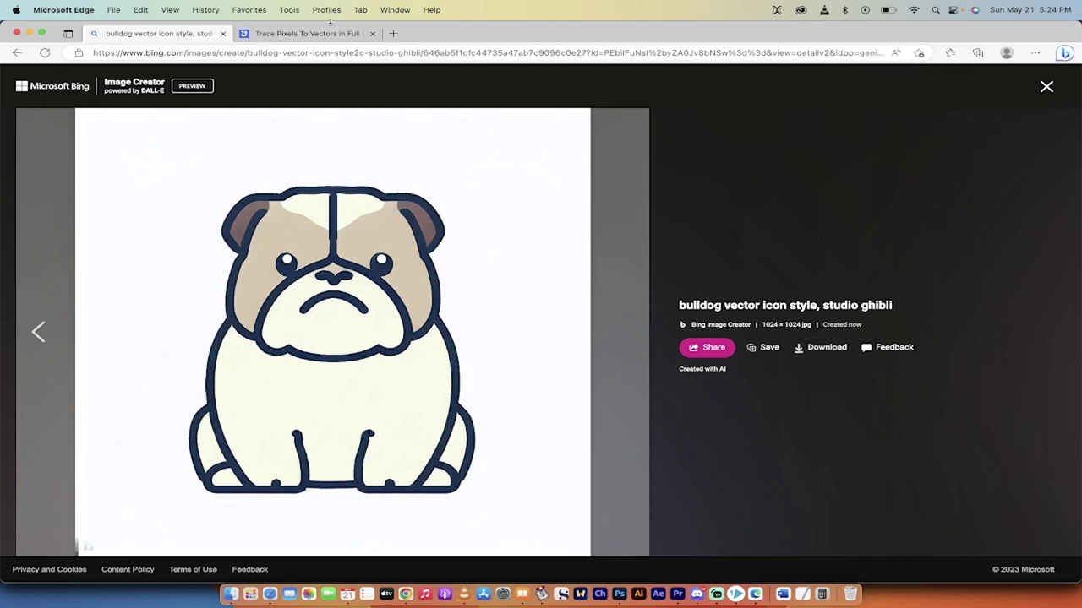
# Switch to the Vectorizer.AI page and upload BullyIcon.jpeg from the Desktop folder for vectorizing.
pyautogui.click(319, 33)
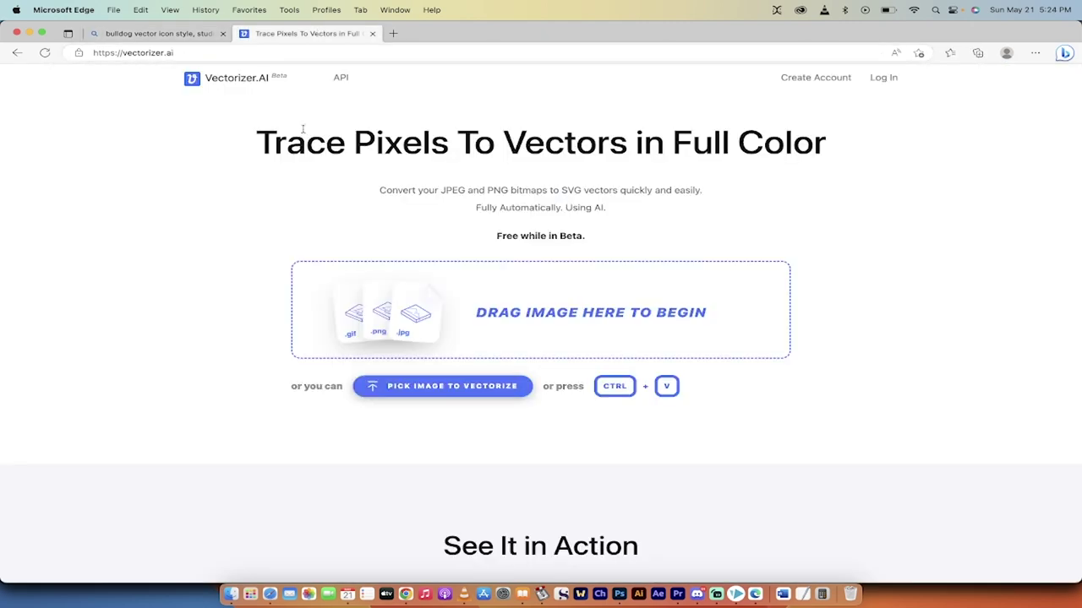
pyautogui.click(209, 53)
pyautogui.click(155, 379)
pyautogui.click(230, 596)
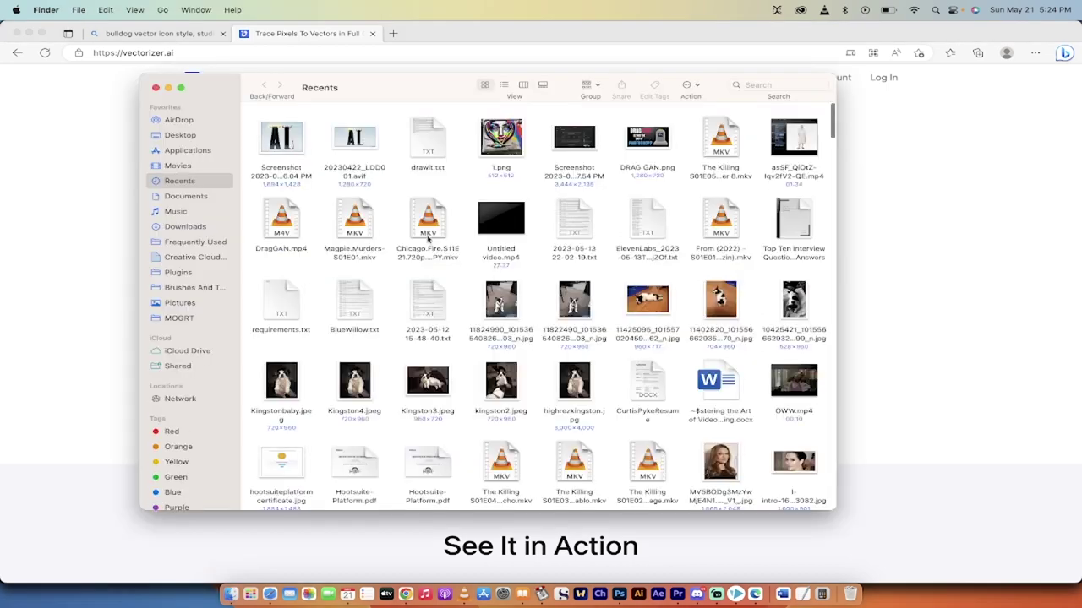
pyautogui.click(176, 211)
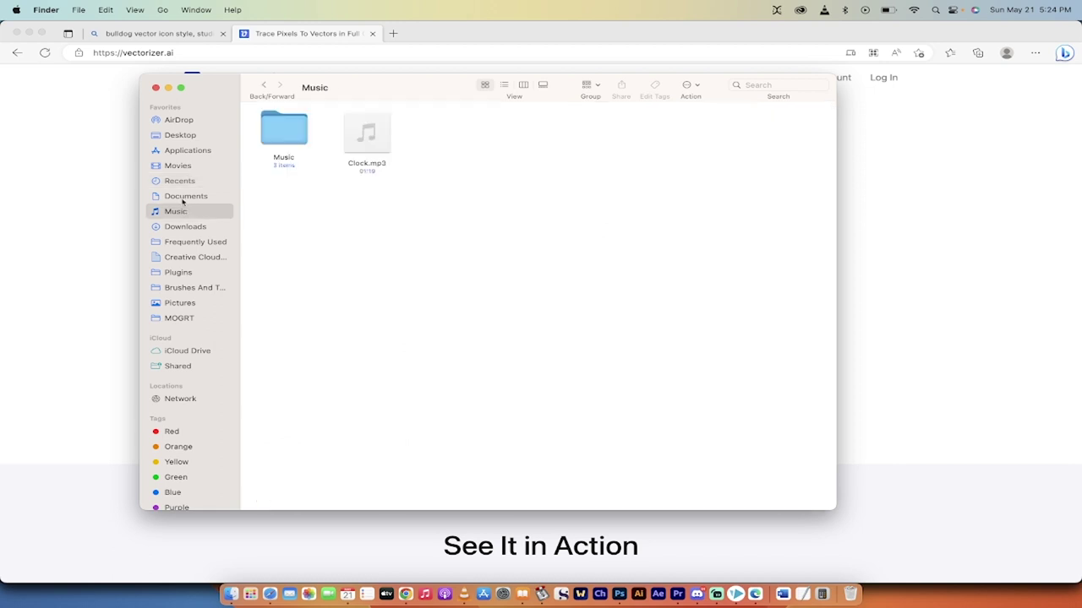
pyautogui.click(180, 134)
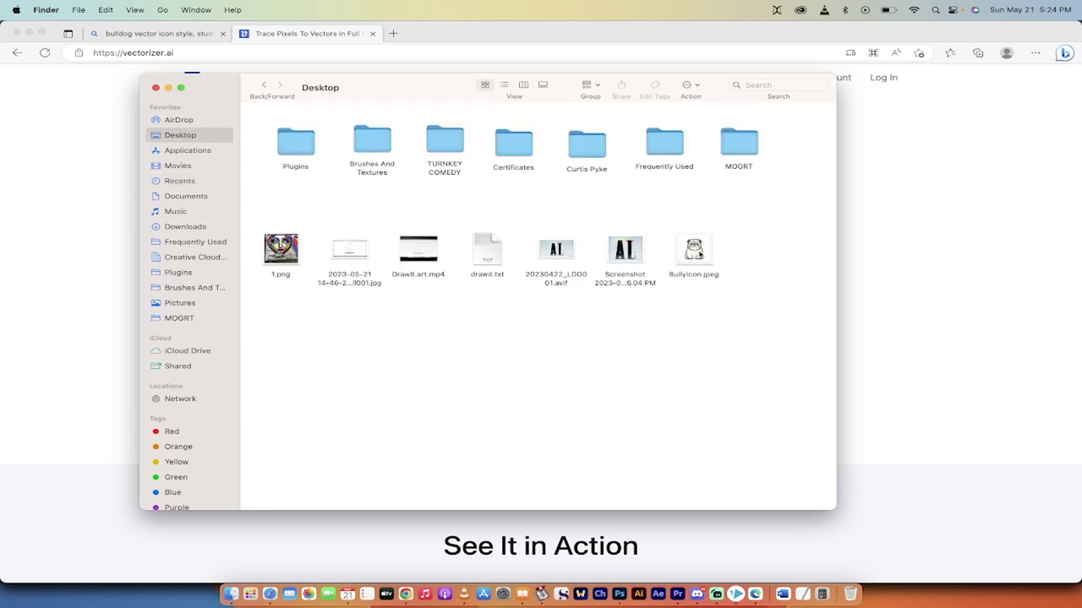
pyautogui.click(700, 254)
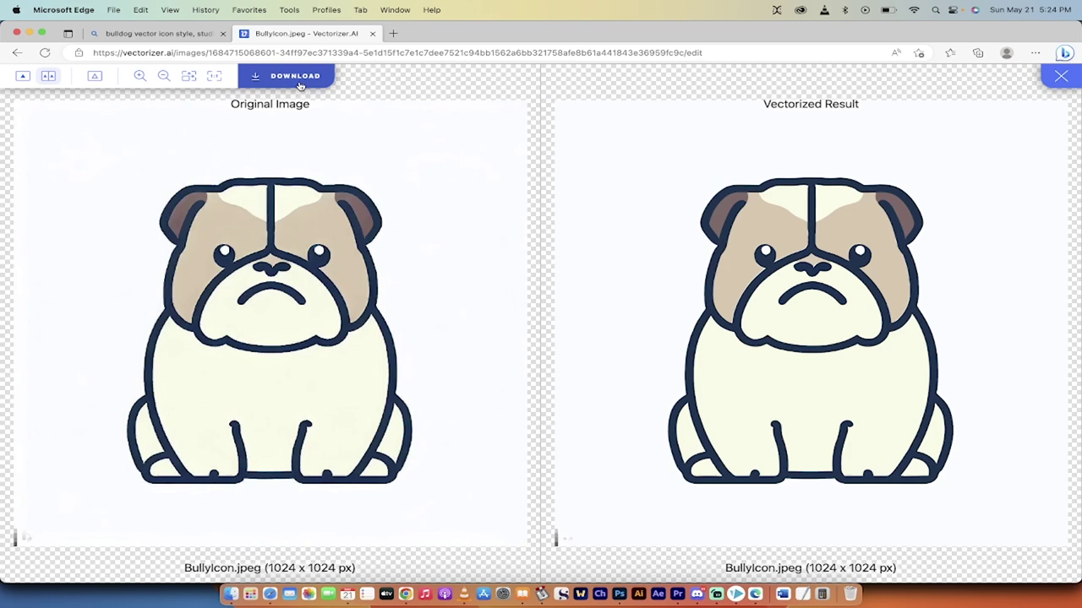
# Download the vectorized bulldog in SVG format and open the Downloads folder, allowing the browser access to it.
pyautogui.click(300, 85)
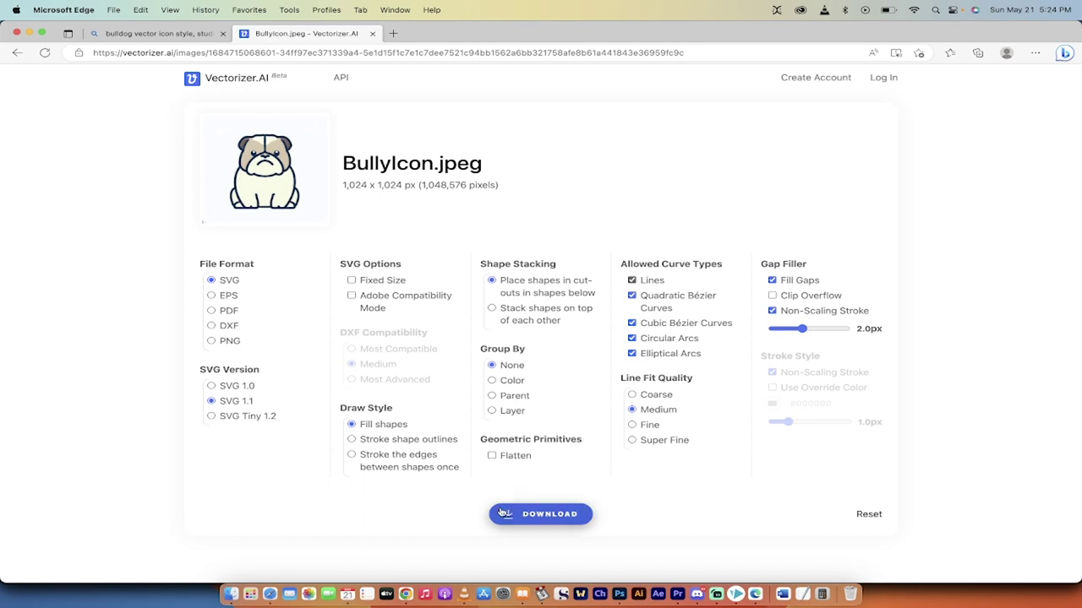
pyautogui.click(508, 516)
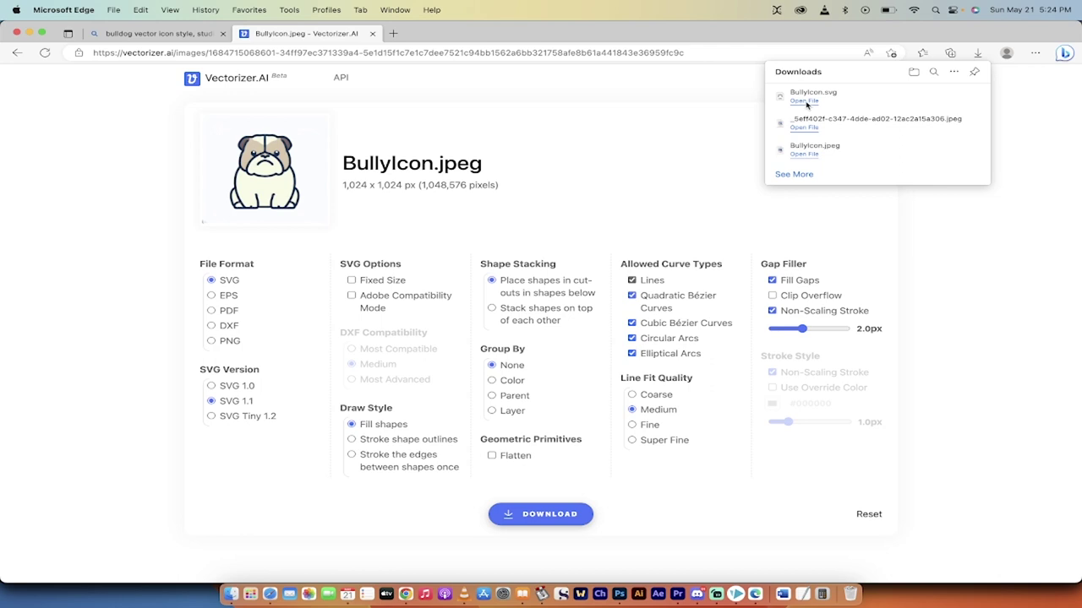
pyautogui.click(919, 71)
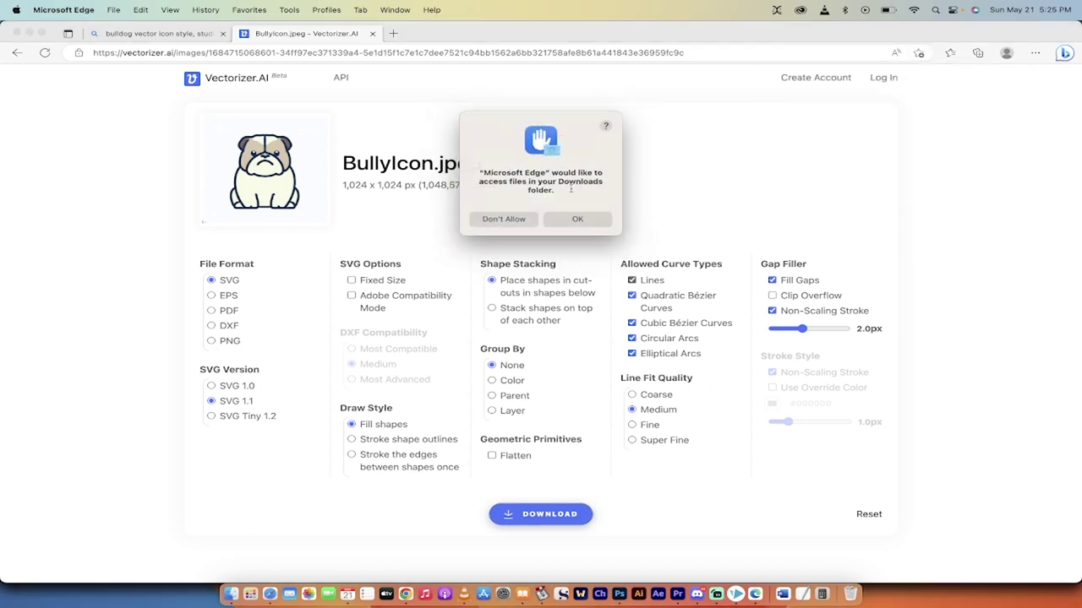
pyautogui.click(572, 222)
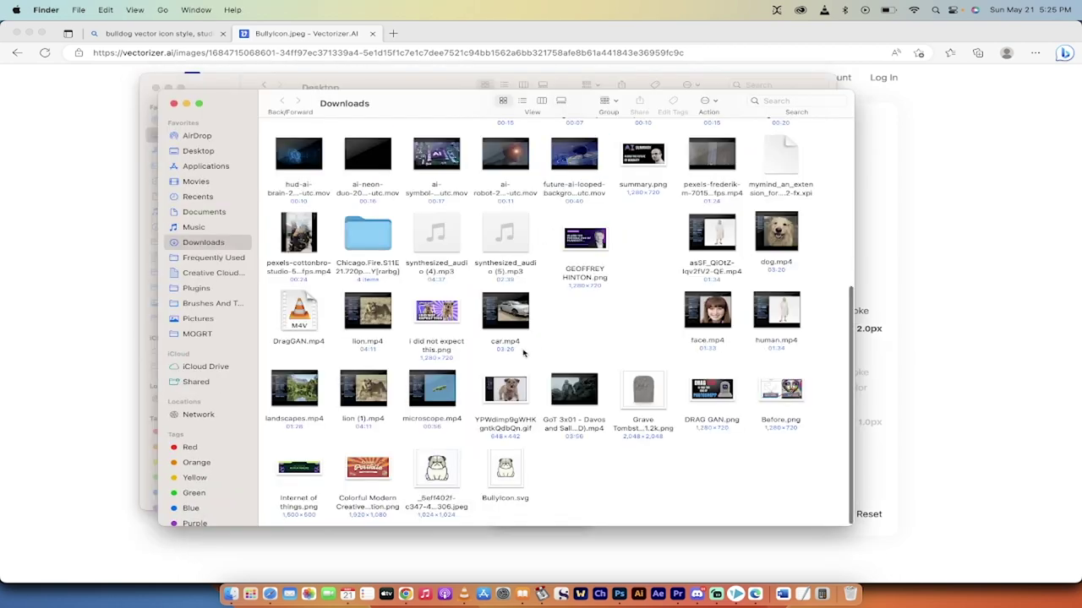
# Move BullyIcon.svg from the Downloads folder to the Desktop and show the Desktop folder.
pyautogui.click(510, 469)
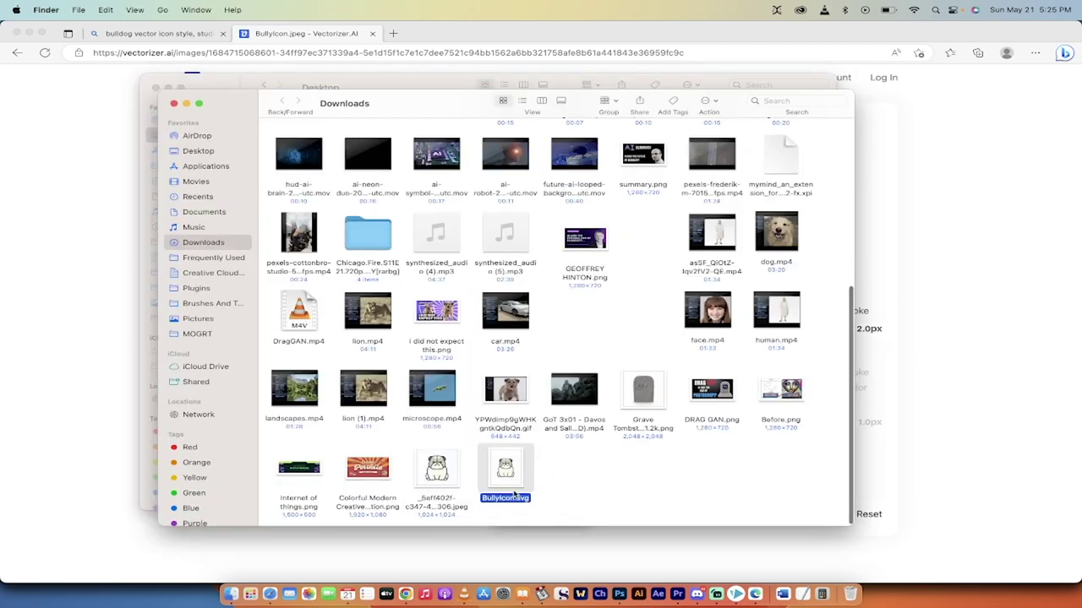
pyautogui.moveTo(512, 485); pyautogui.dragTo(214, 157)
pyautogui.click(213, 152)
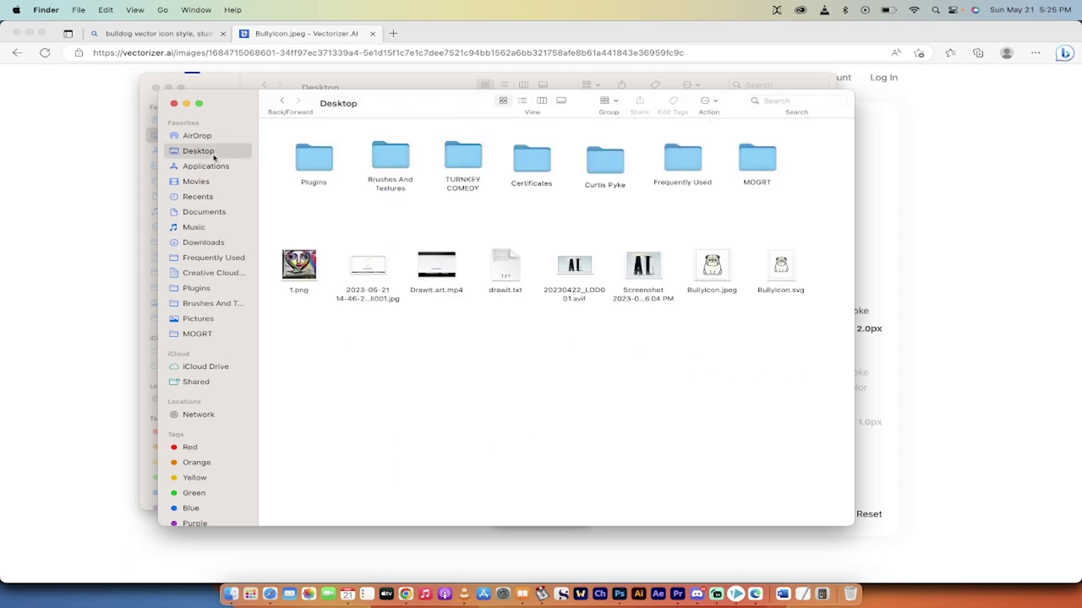
# Open BullyIcon.svg in Adobe Illustrator and expand Layer 1 to look through its paths.
pyautogui.click(777, 275)
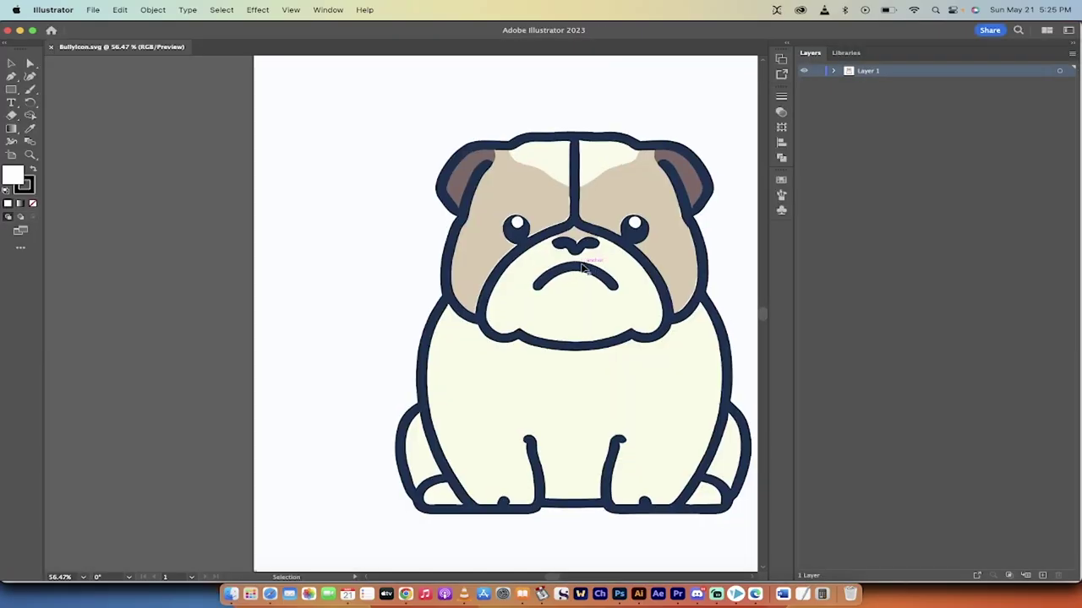
pyautogui.click(835, 72)
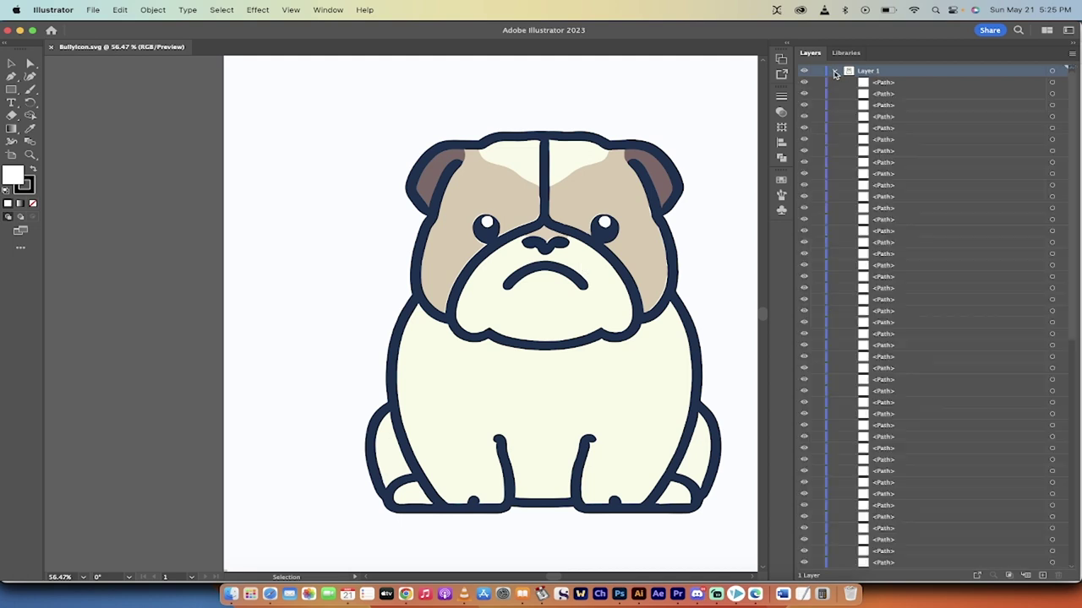
pyautogui.scroll(3, 868, 261)
pyautogui.scroll(-3, 862, 279)
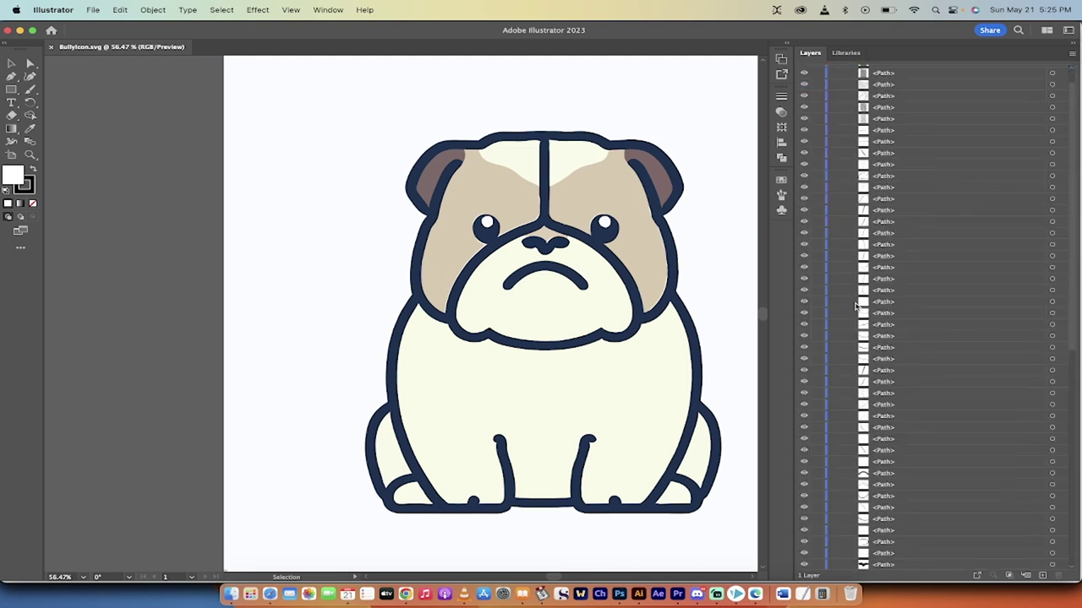